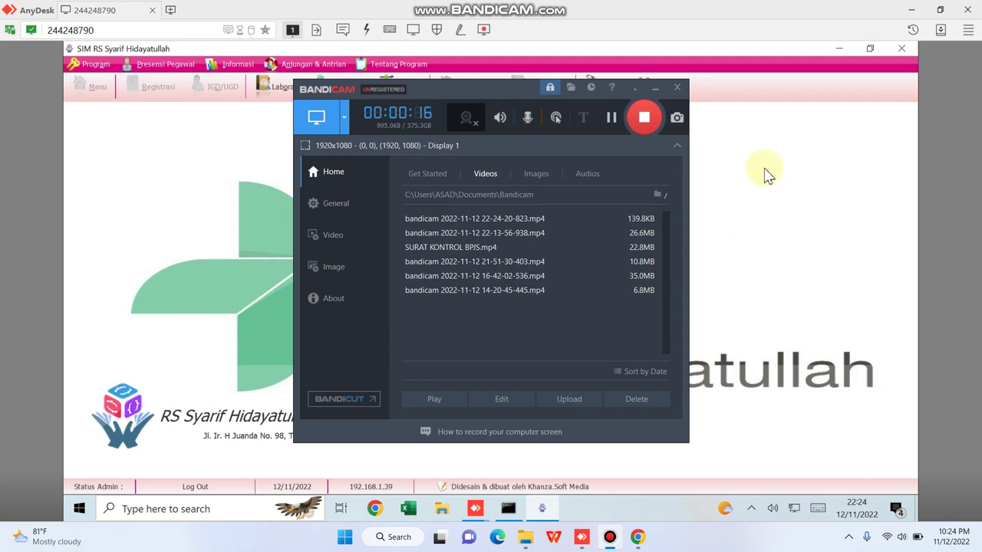
# Send the Bandicam recorder behind the window and bring SIM RS to the front.
pyautogui.click(765, 176)
pyautogui.click(597, 88)
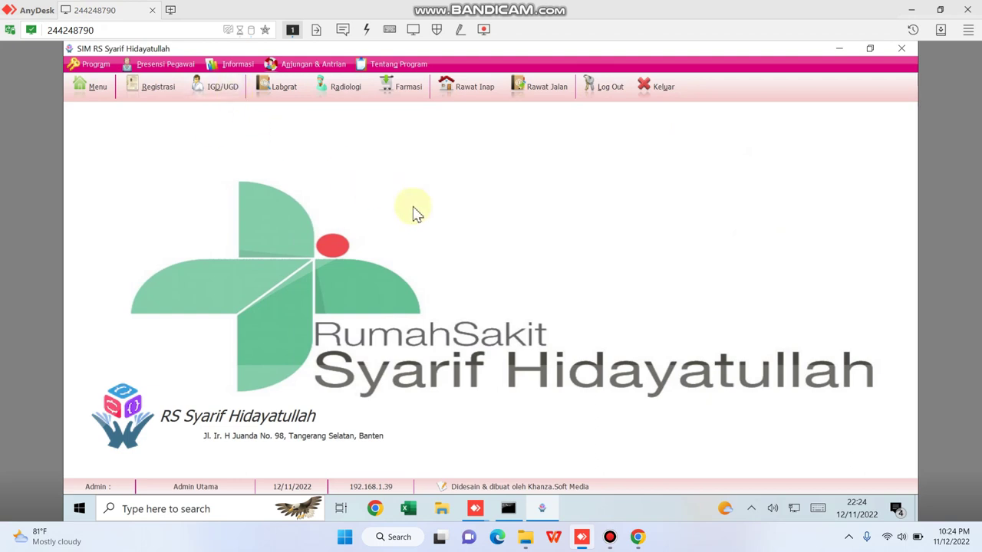
# Open today's IGD/UGD registration list and filter it to the ER patient by keyword.
pyautogui.click(218, 87)
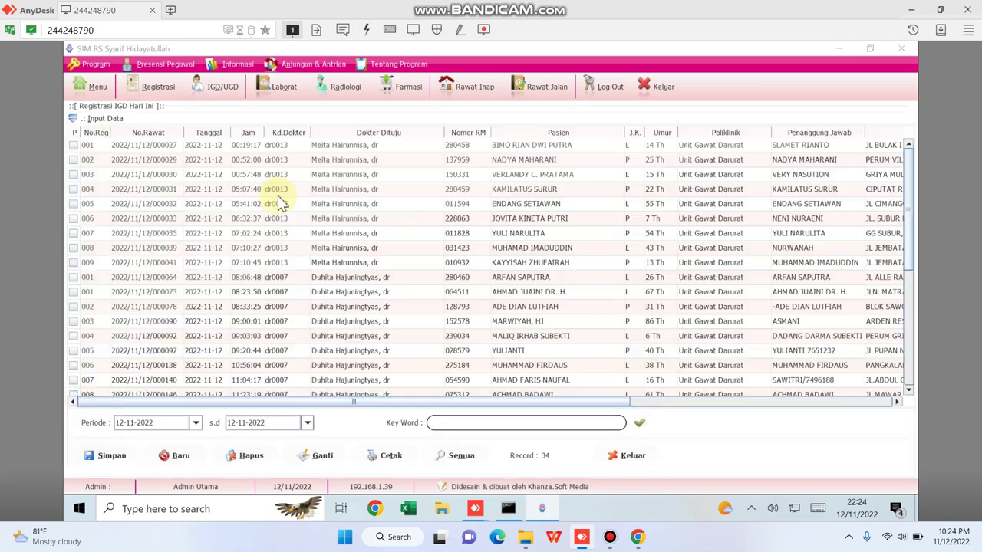
pyautogui.click(458, 423)
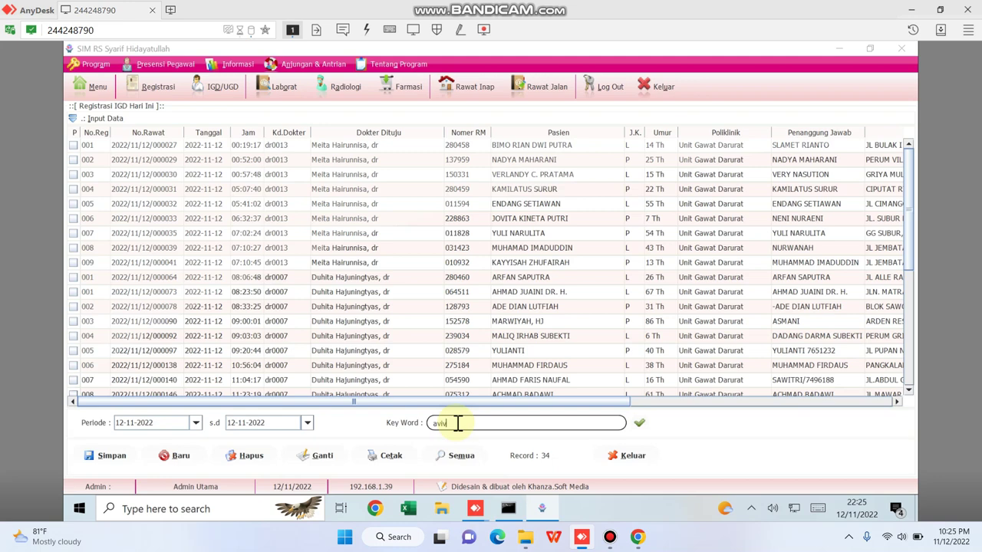
pyautogui.press('Return')
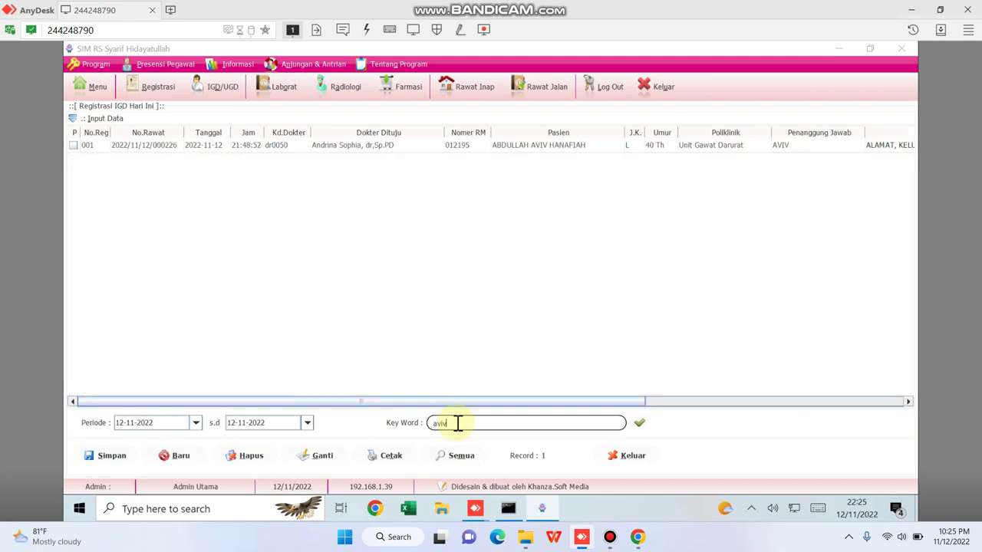
# Start a Bridging > Perintah Rawat Inap BPJS order for the patient's registration row.
pyautogui.click(359, 146)
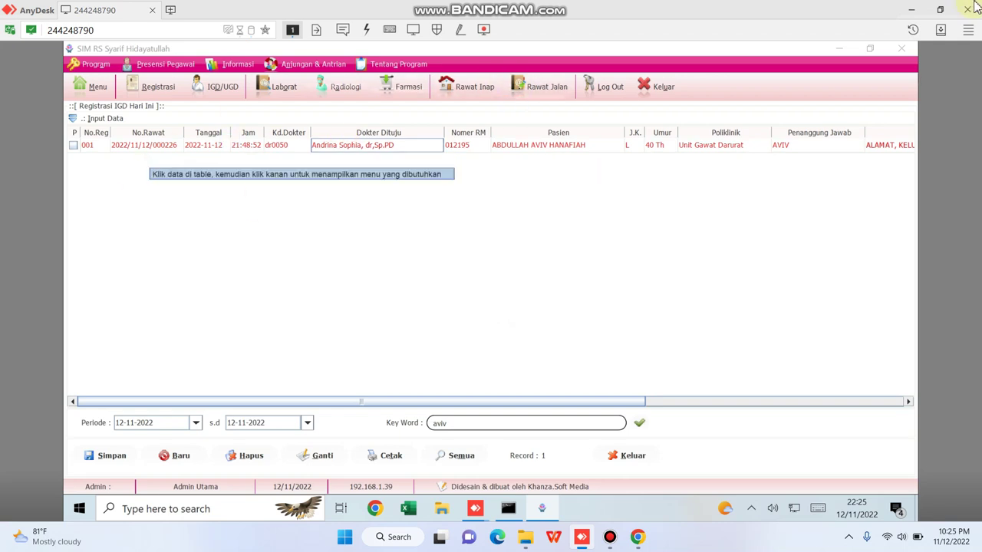
pyautogui.rightClick(381, 146)
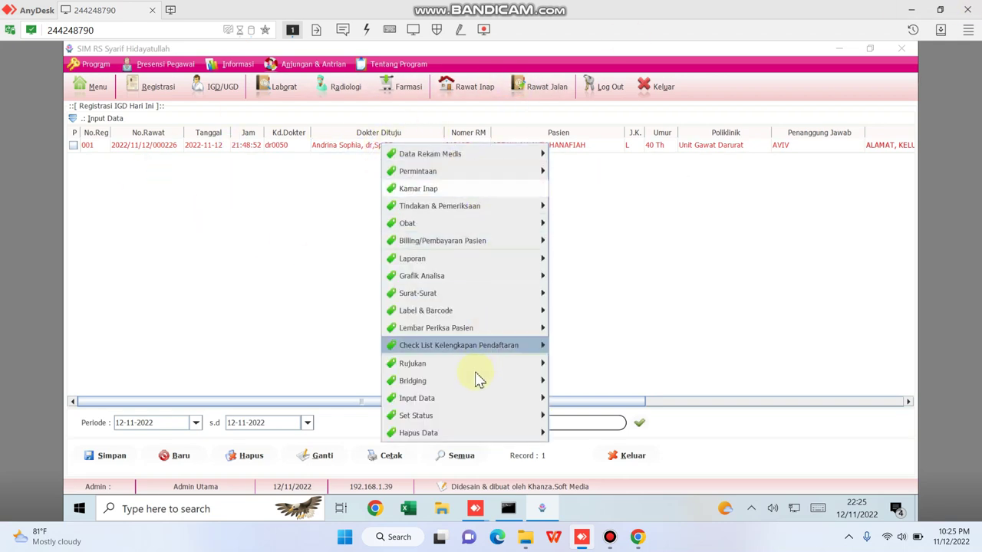
pyautogui.moveTo(489, 383)
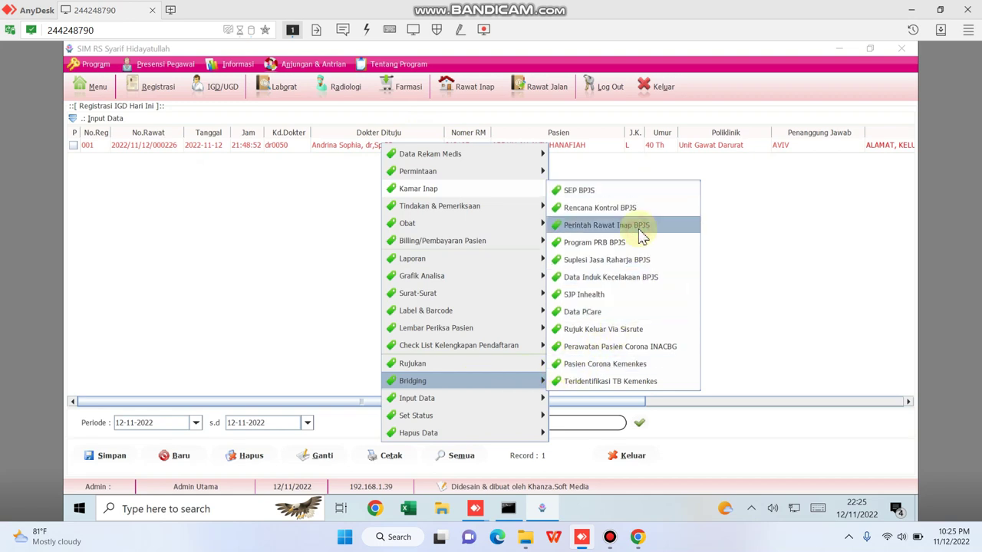
pyautogui.click(606, 225)
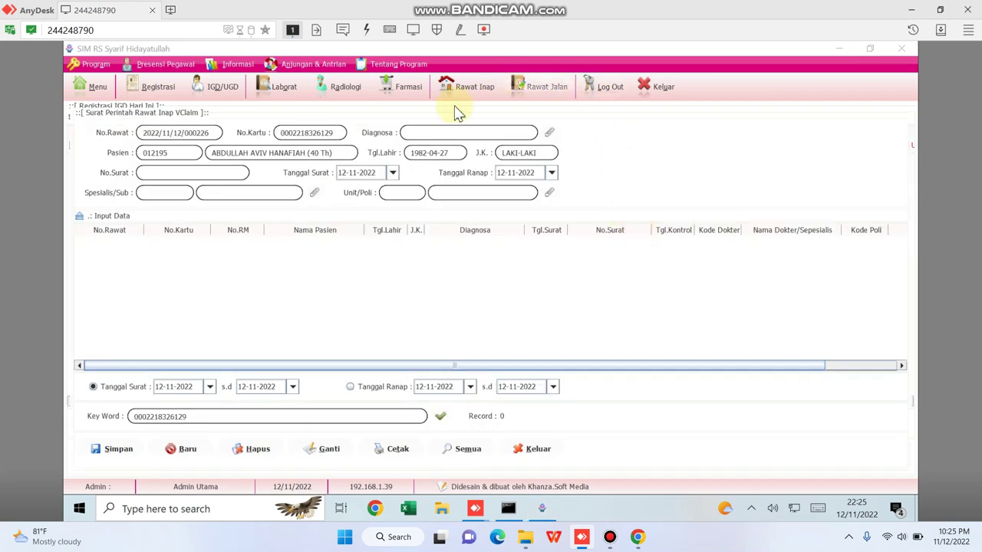
# Set the order's diagnosis to I50.0 Congestive heart failure via an I50 search.
pyautogui.click(550, 132)
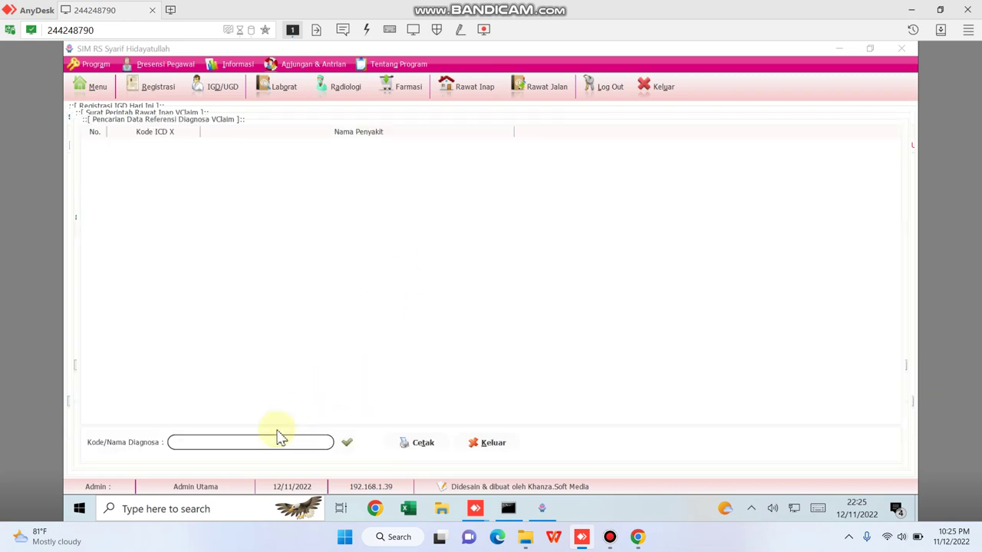
pyautogui.click(218, 443)
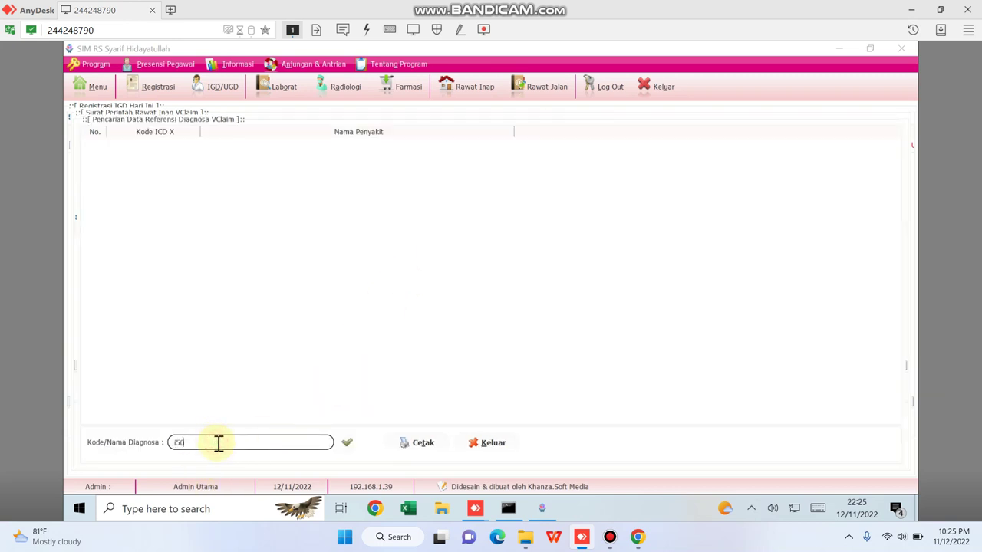
pyautogui.write('I50')
pyautogui.press('Return')
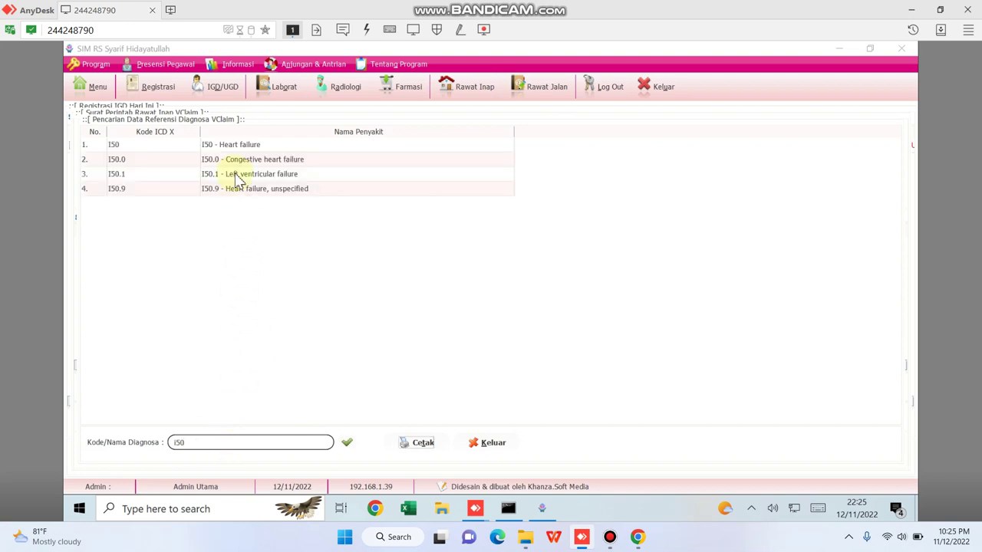
pyautogui.click(270, 163)
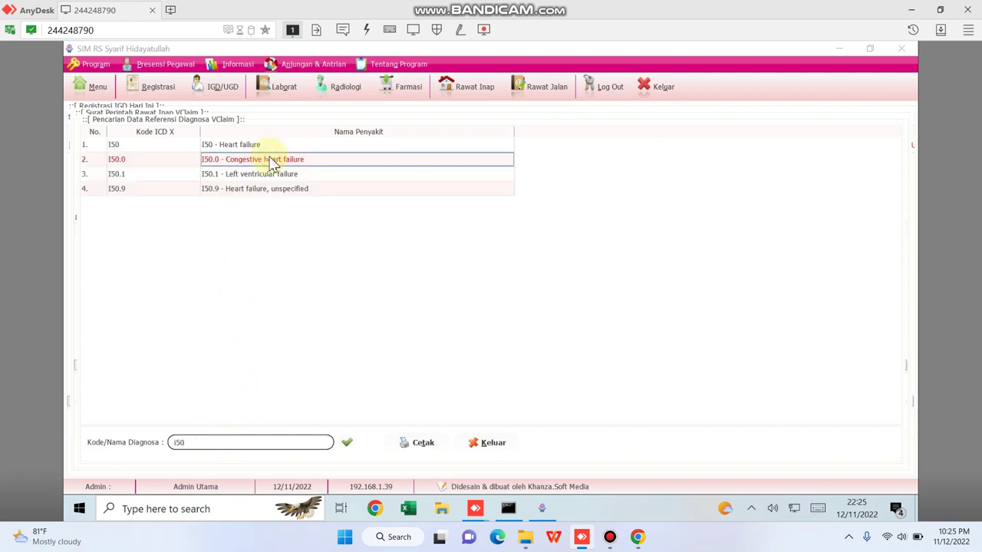
pyautogui.doubleClick(272, 163)
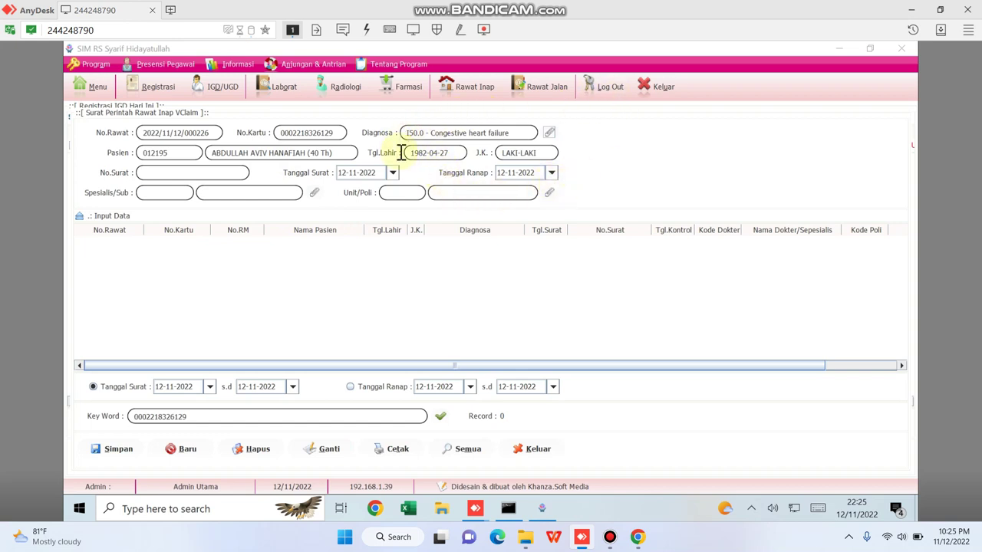
# Set the admitting unit to INT Penyakit Dalam.
pyautogui.click(549, 192)
pyautogui.click(212, 437)
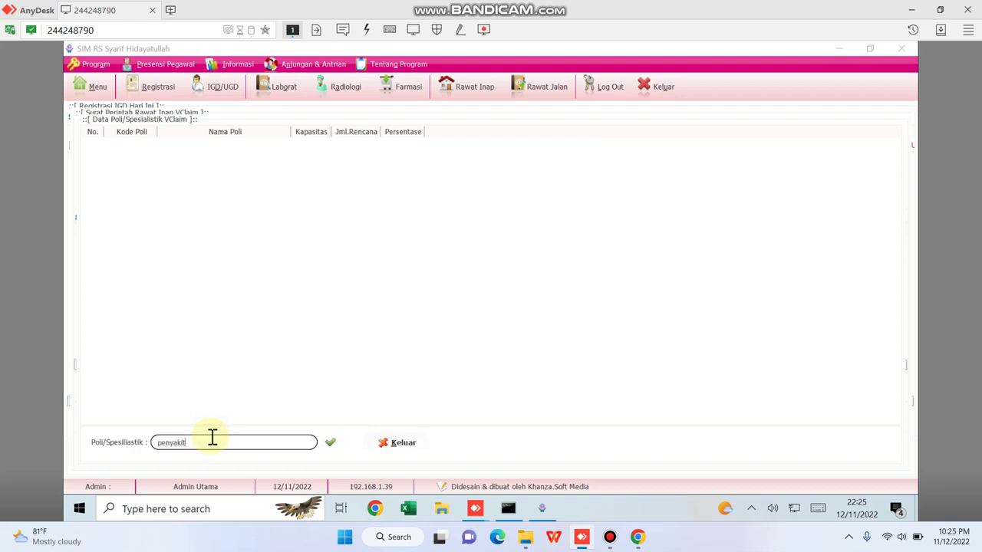
pyautogui.press('Return')
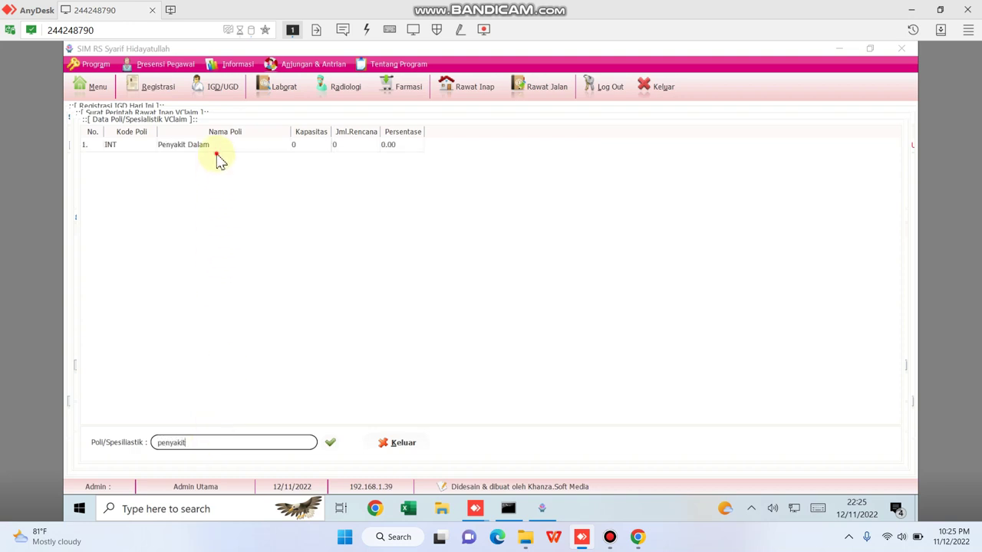
pyautogui.click(216, 150)
pyautogui.doubleClick(216, 150)
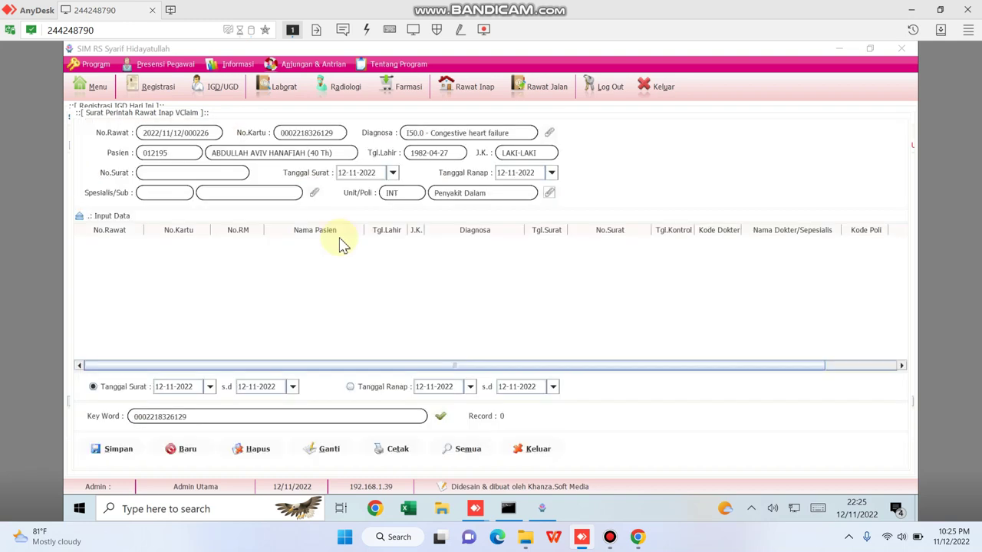
# Choose the internal-medicine specialist doctor by name search and save the admission order.
pyautogui.click(314, 192)
pyautogui.click(180, 440)
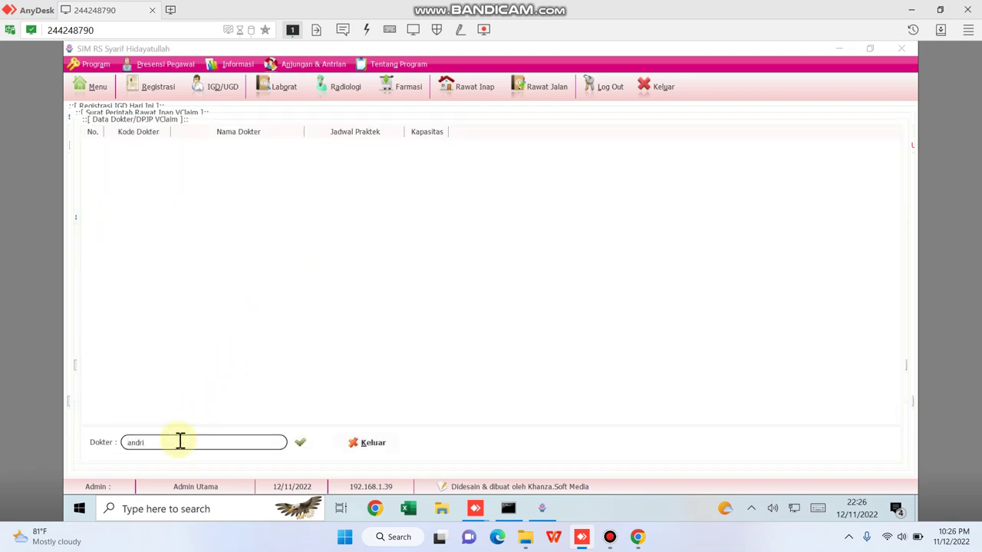
pyautogui.write('andri')
pyautogui.press('Return')
pyautogui.click(234, 145)
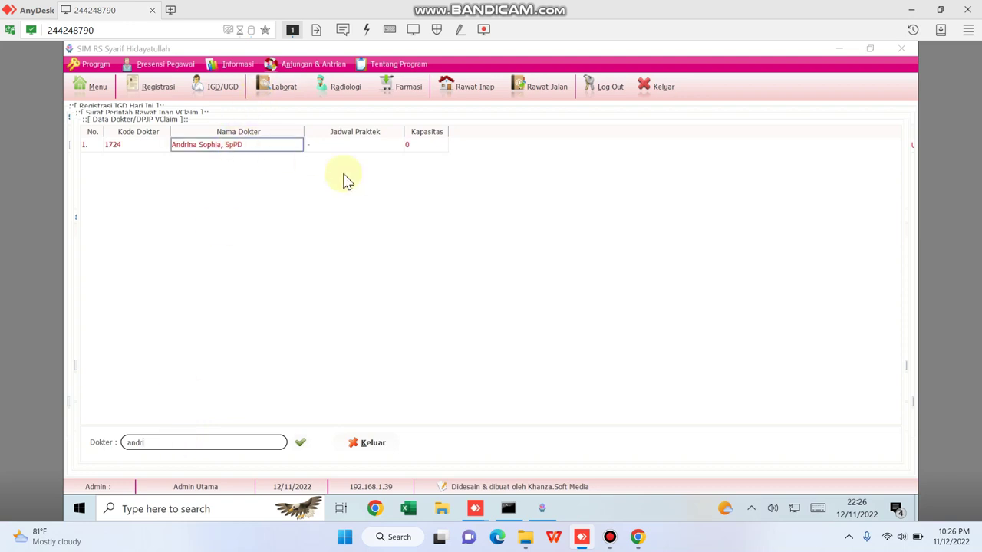
pyautogui.press('Return')
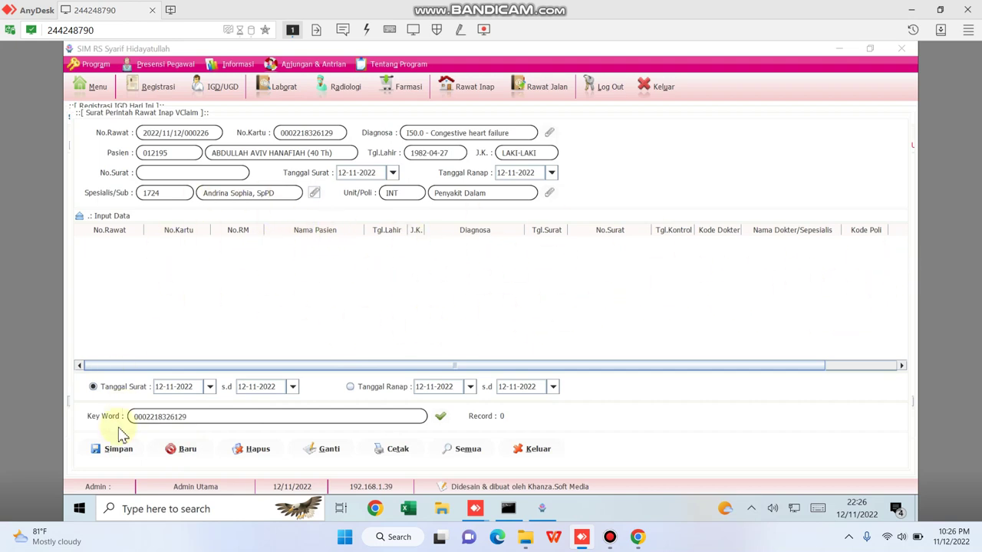
pyautogui.click(118, 453)
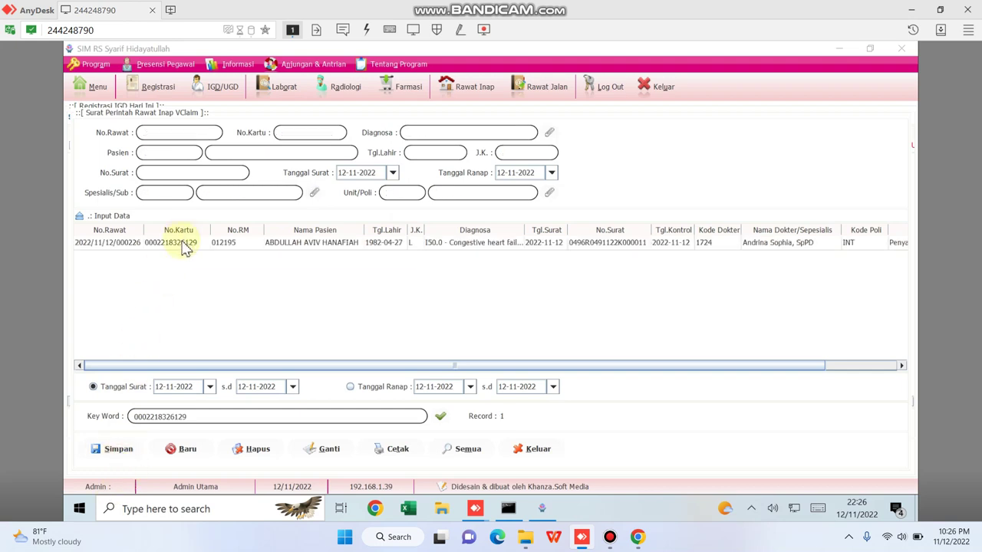
pyautogui.click(185, 244)
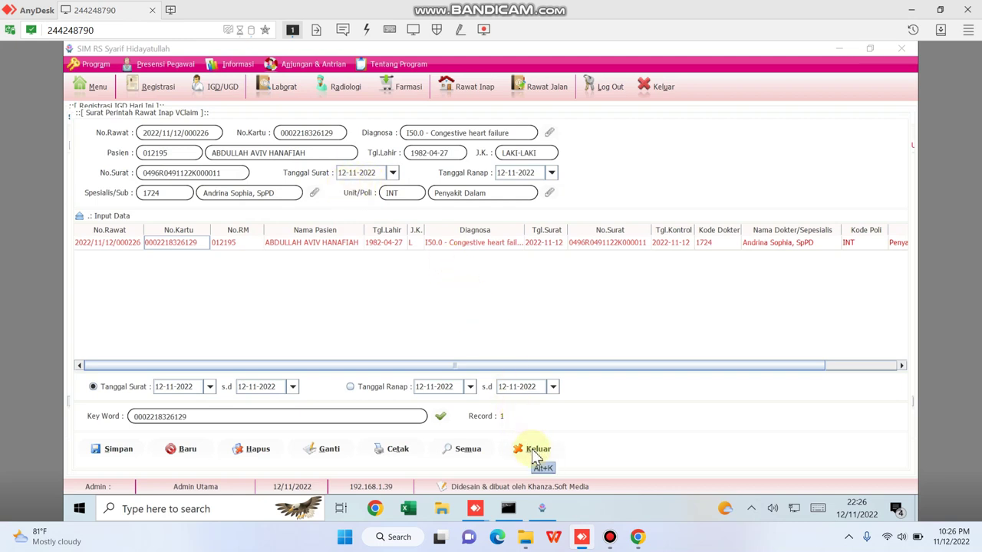
# Close the admission order and open Bridging > SEP BPJS for the ER patient.
pyautogui.click(534, 451)
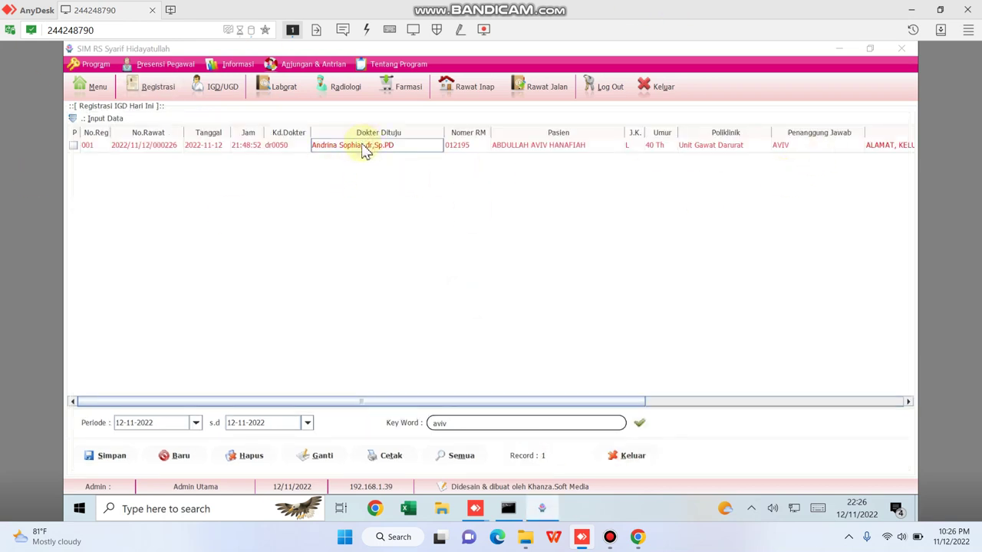
pyautogui.rightClick(364, 150)
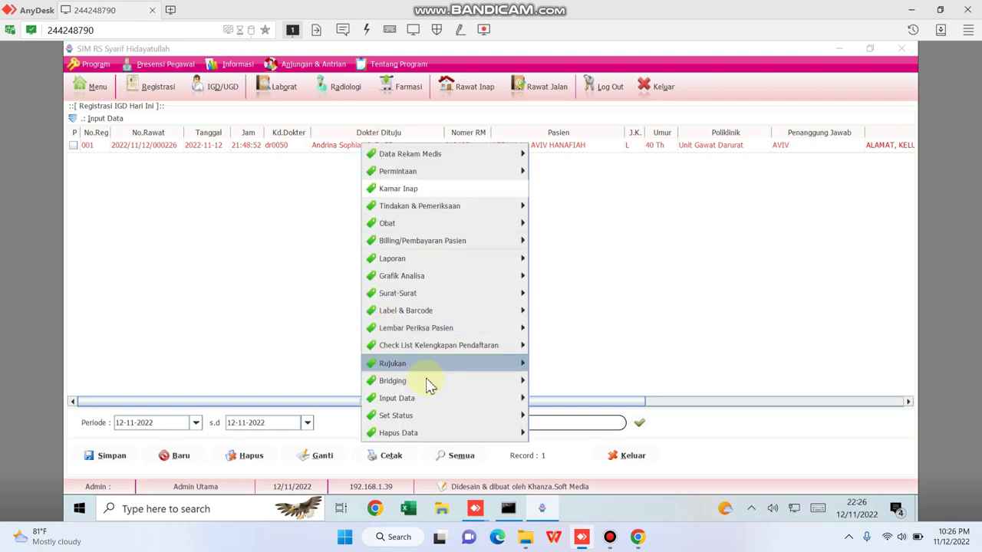
pyautogui.moveTo(450, 381)
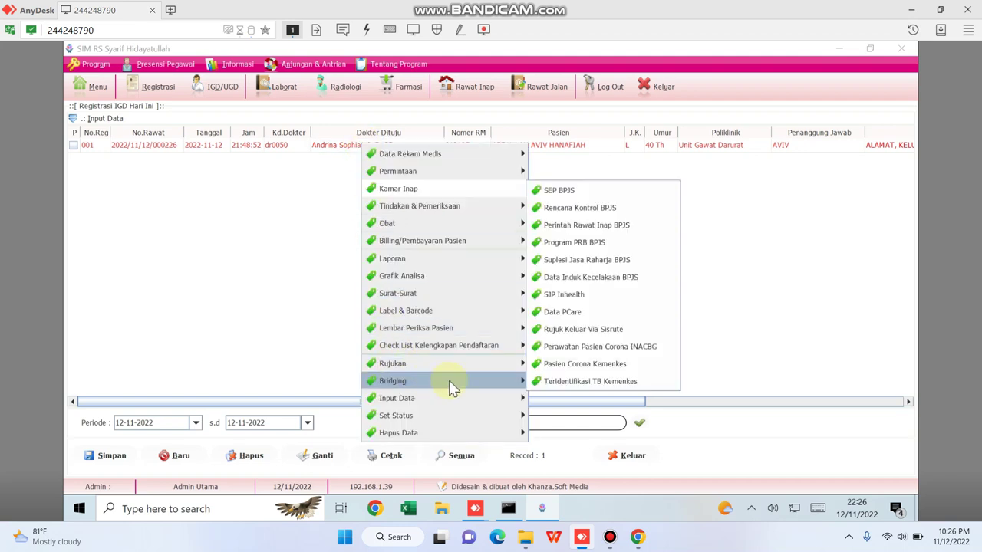
pyautogui.click(573, 194)
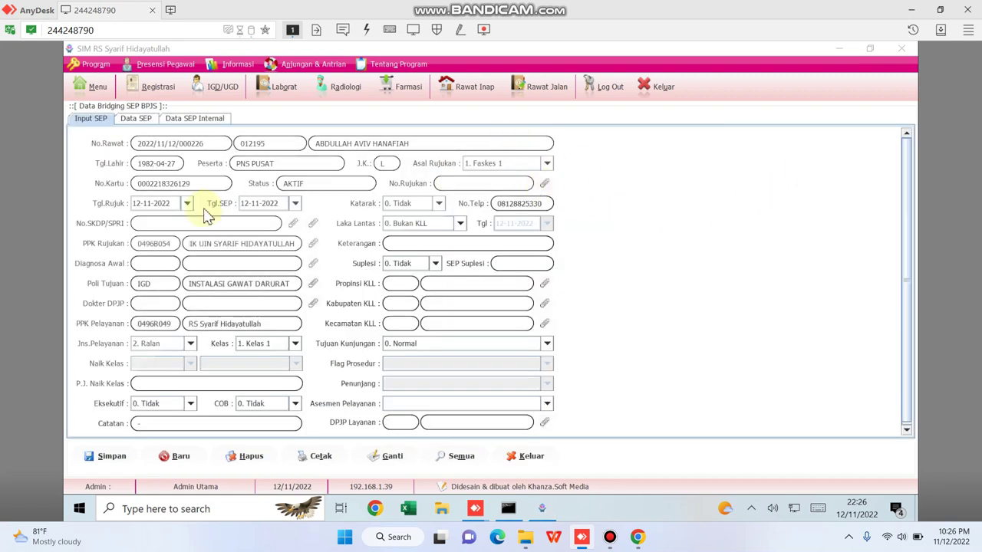
# Fill the referral number from the registration number without its slash and set origin to Faskes 2(RS).
pyautogui.click(451, 183)
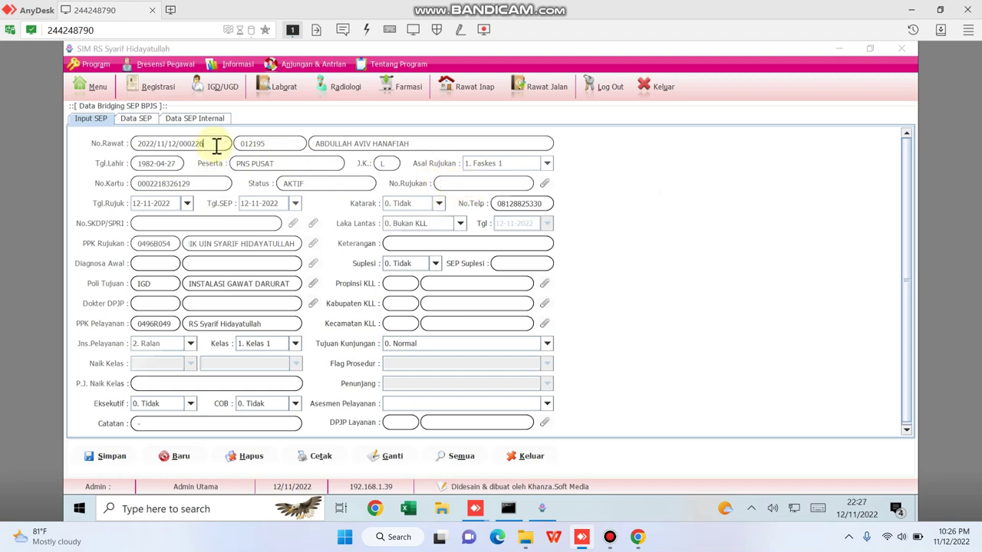
pyautogui.click(485, 183)
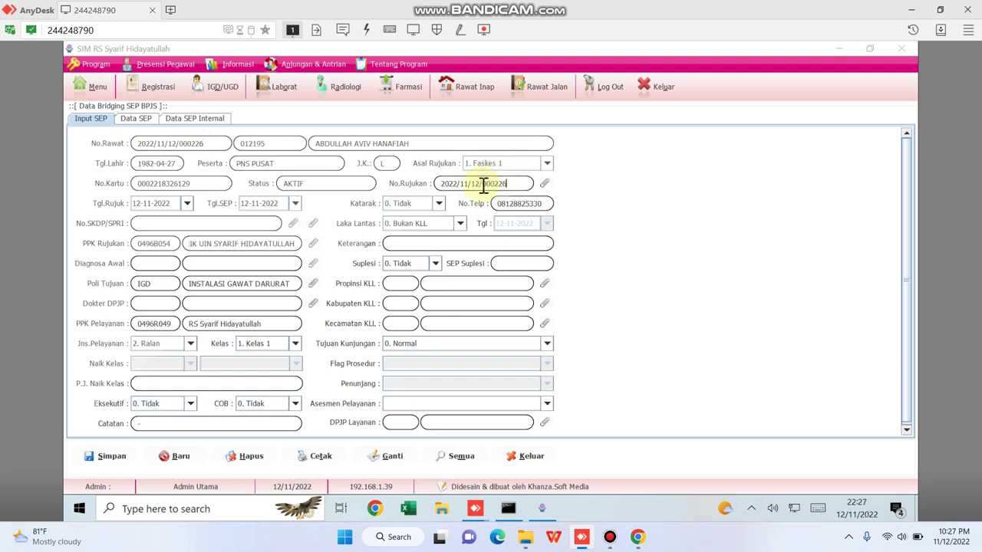
pyautogui.click(459, 183)
pyautogui.press('Delete')
pyautogui.press('Delete')
pyautogui.click(547, 164)
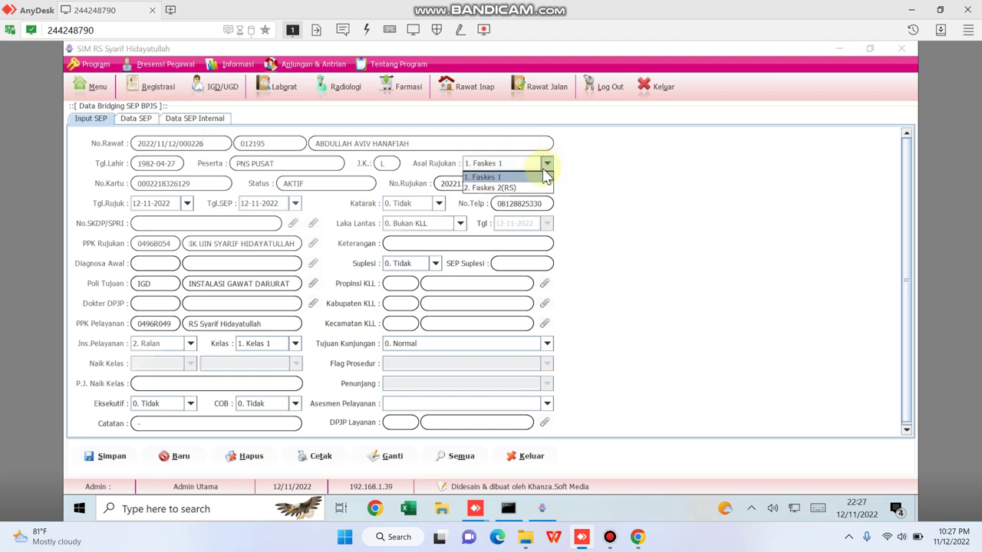
pyautogui.click(512, 189)
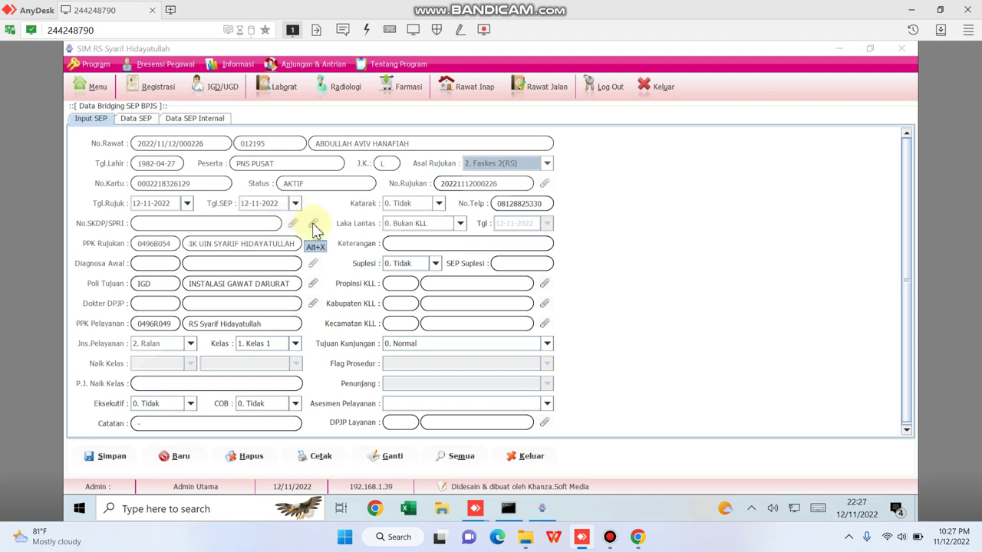
pyautogui.click(315, 228)
pyautogui.click(170, 153)
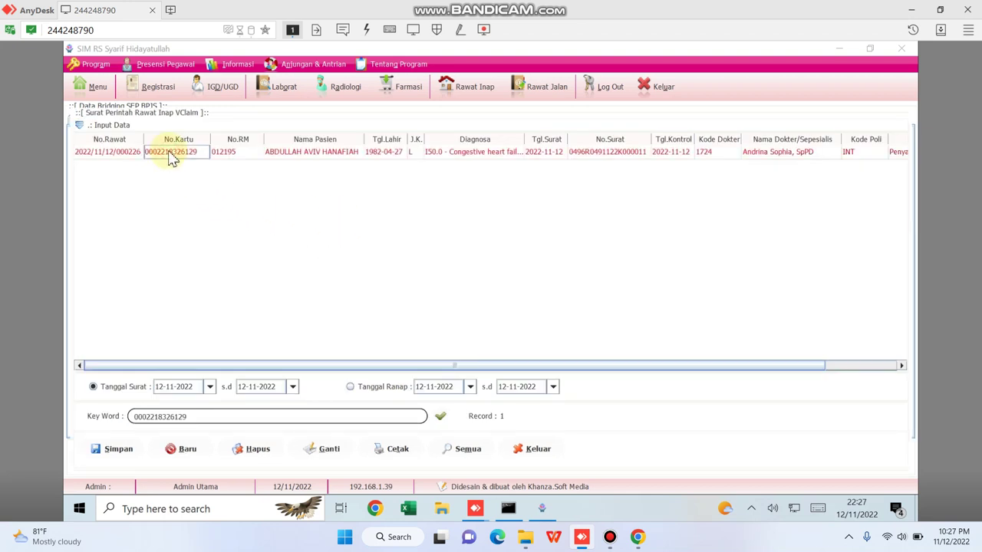
pyautogui.doubleClick(172, 154)
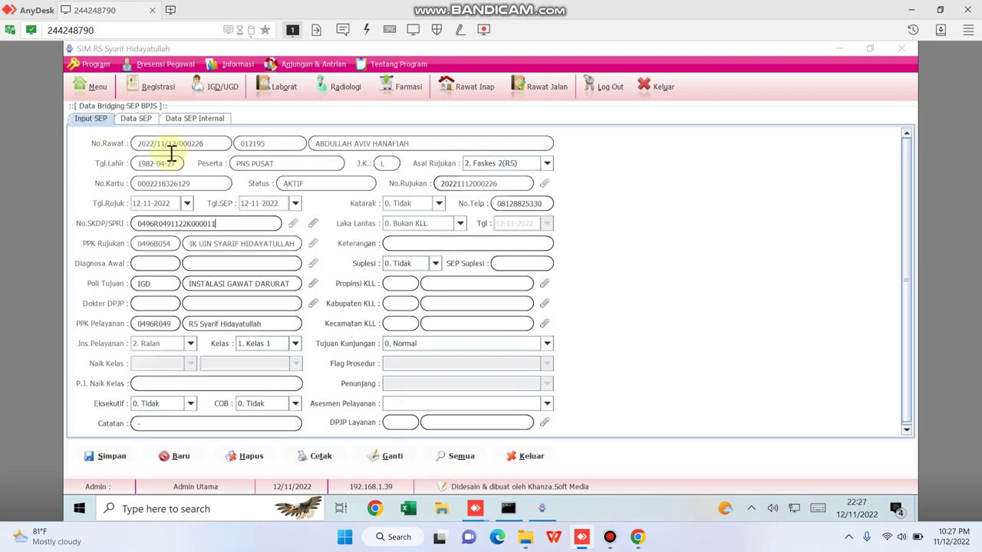
pyautogui.click(191, 344)
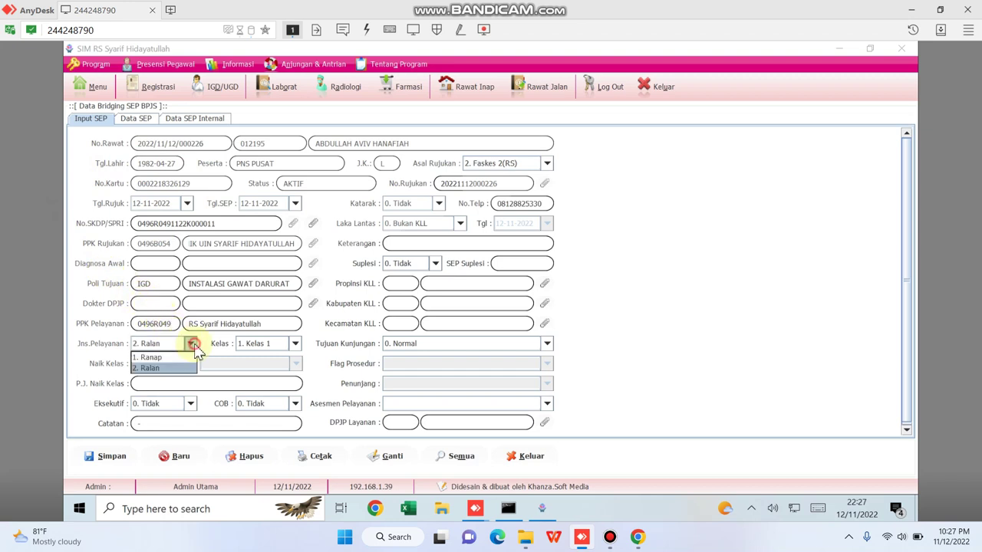
pyautogui.click(165, 359)
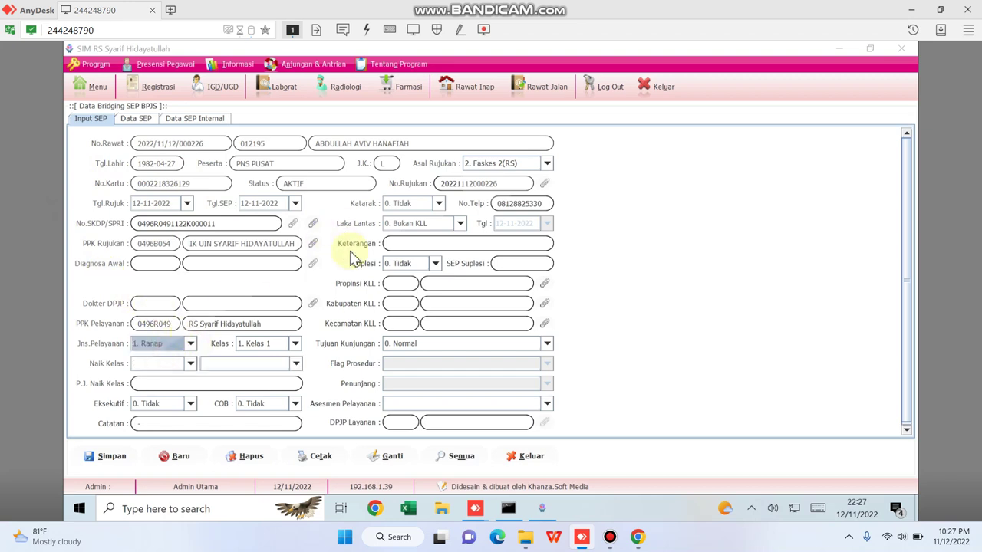
# Set initial diagnosis I50.0 Congestive heart failure via an i50 search and enter '-' in Keterangan.
pyautogui.click(313, 265)
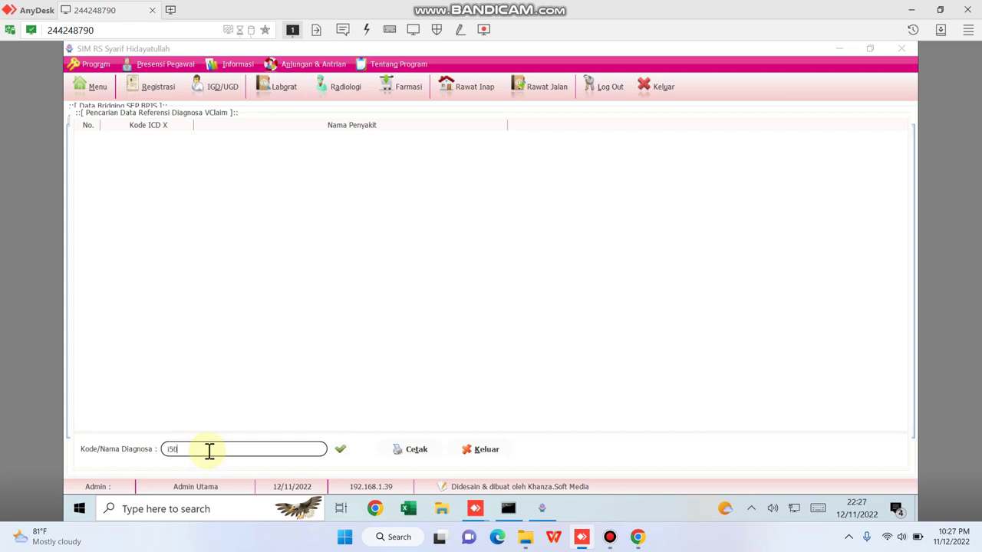
pyautogui.write('i50')
pyautogui.press('Return')
pyautogui.doubleClick(224, 153)
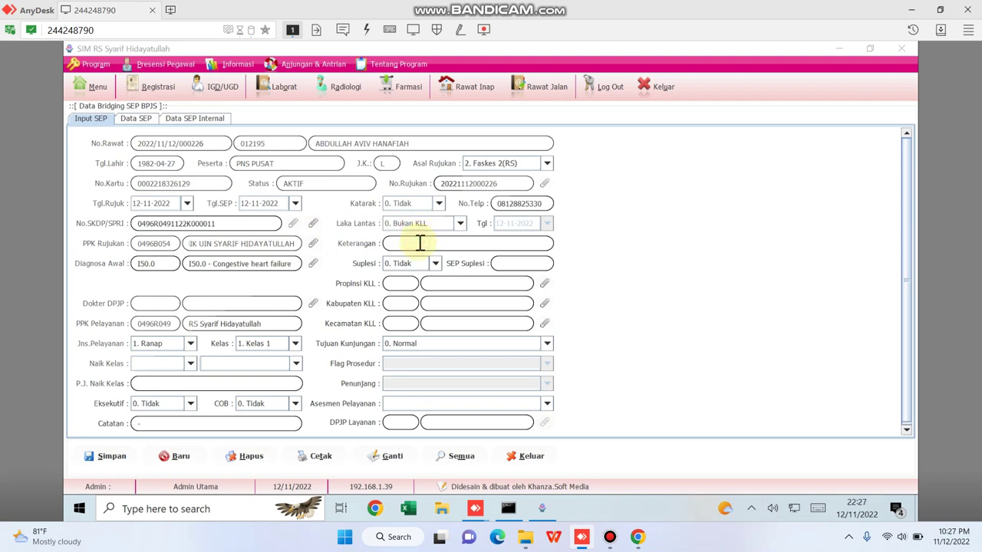
pyautogui.click(421, 243)
pyautogui.write('-')
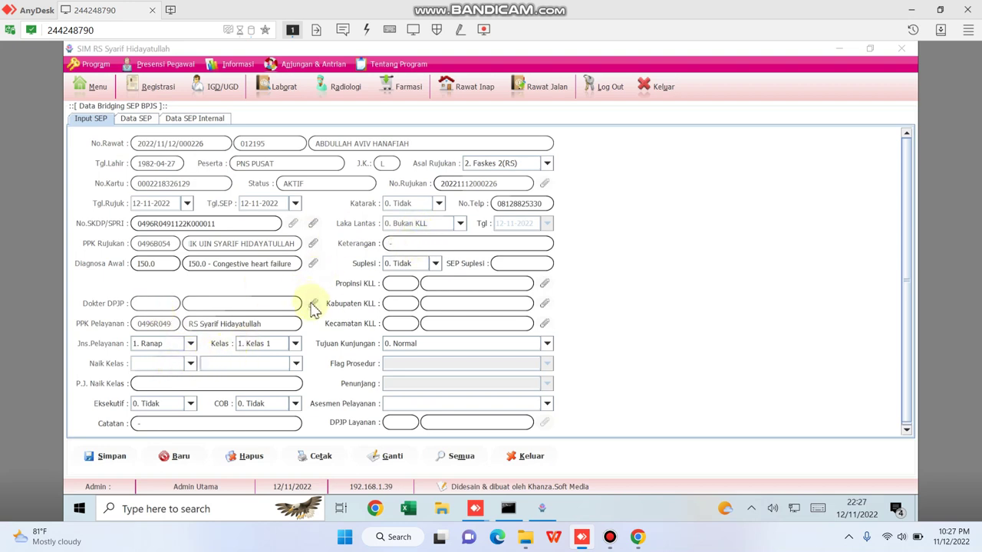
pyautogui.click(313, 304)
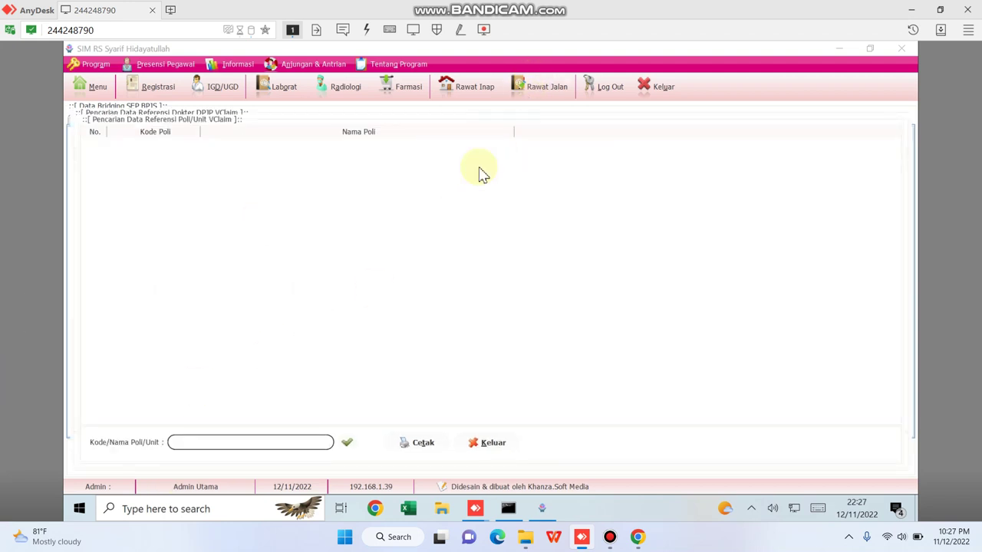
pyautogui.click(237, 448)
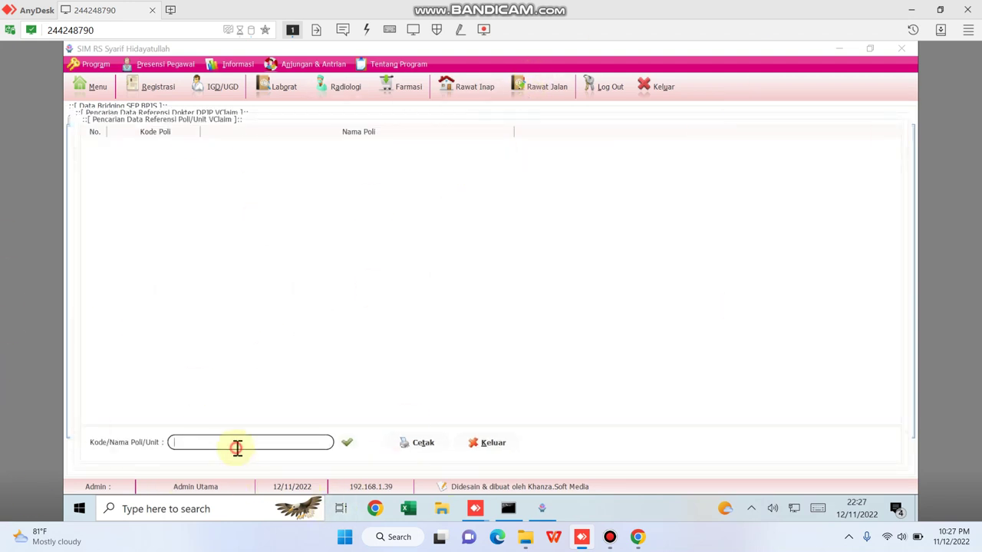
pyautogui.press('Return')
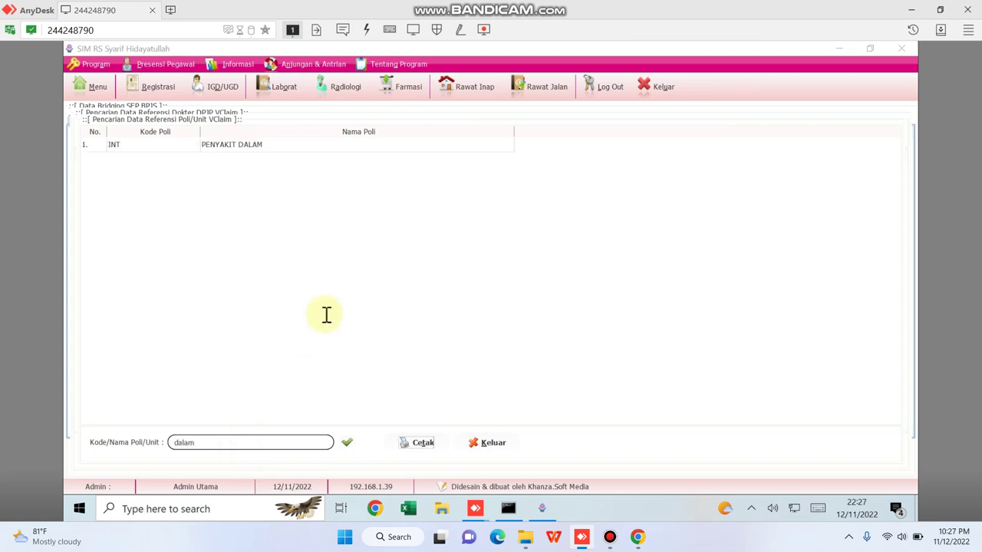
pyautogui.doubleClick(274, 146)
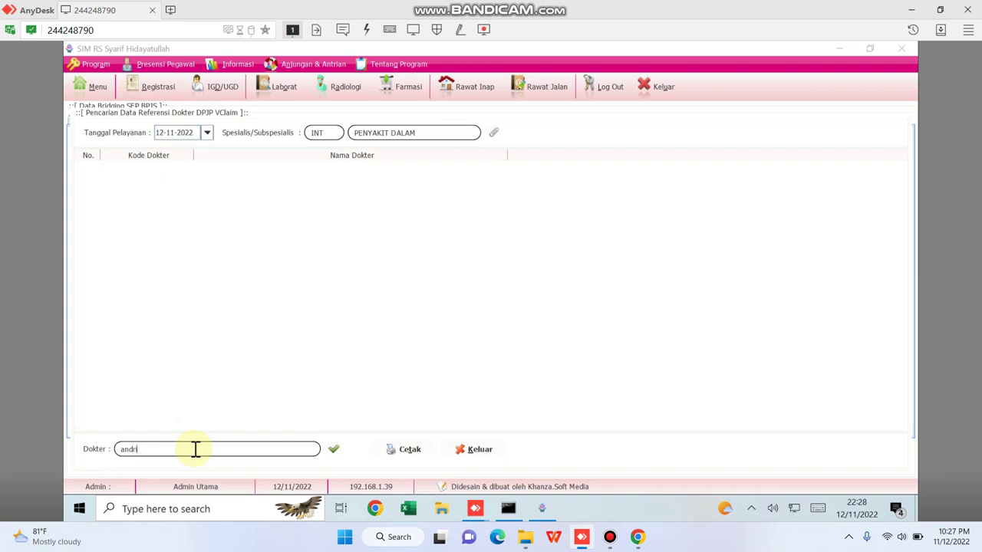
pyautogui.press('Return')
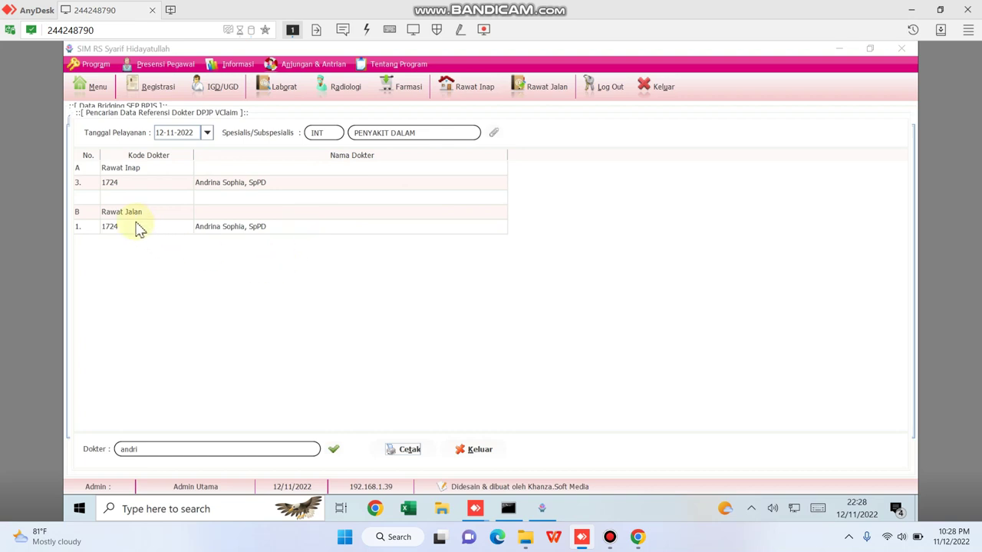
pyautogui.doubleClick(255, 191)
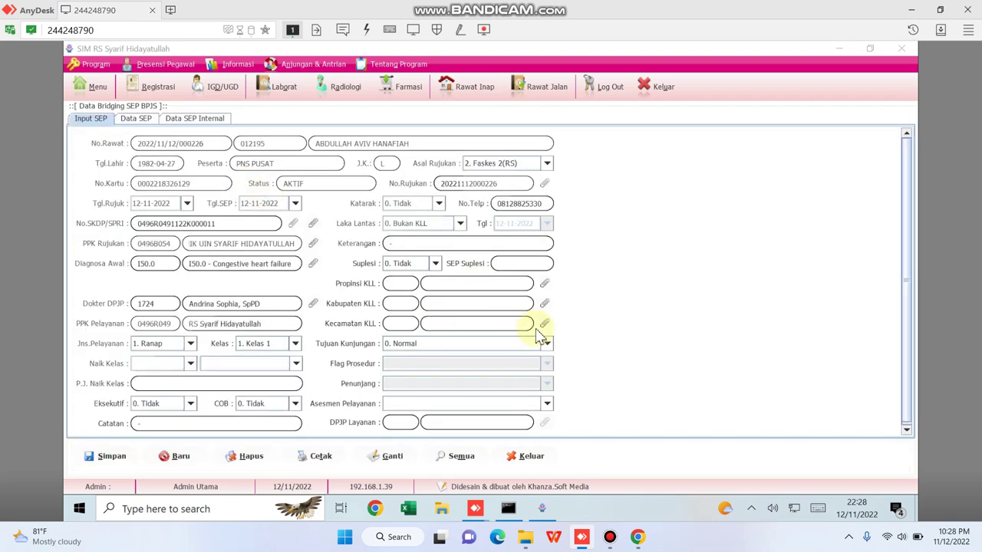
pyautogui.scroll(-1, 861, 280)
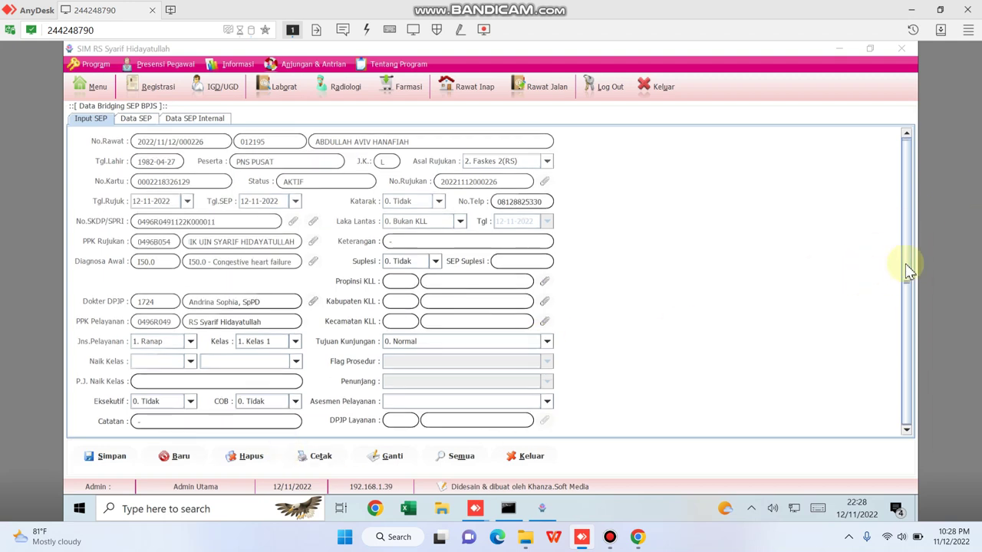
pyautogui.scroll(-1, 907, 270)
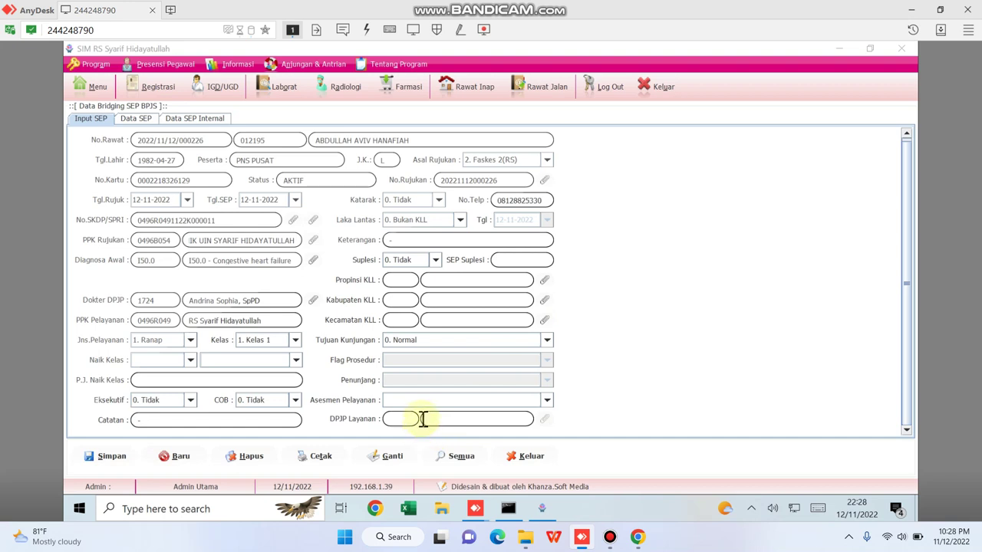
pyautogui.click(113, 458)
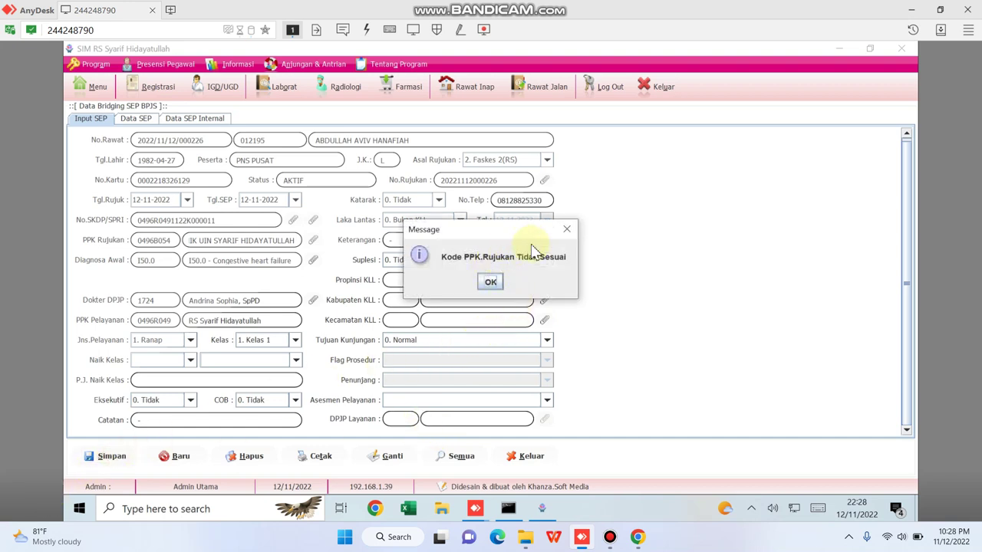
pyautogui.click(491, 283)
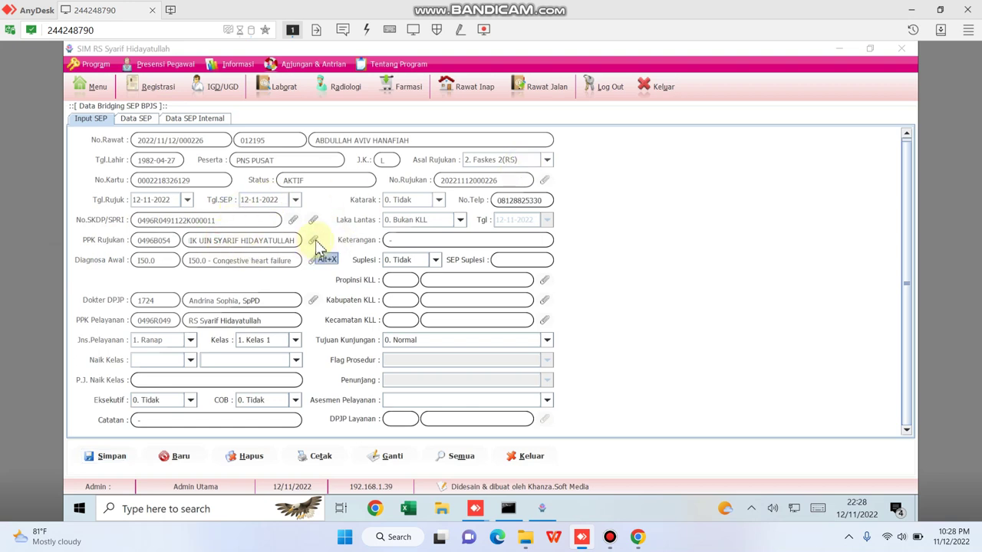
# Set PPK Rujukan to 0496R049 RS SYARIF HIDAYATULLAH - KOTA TANGERANG SELATAN from a 'syarif' search.
pyautogui.click(314, 240)
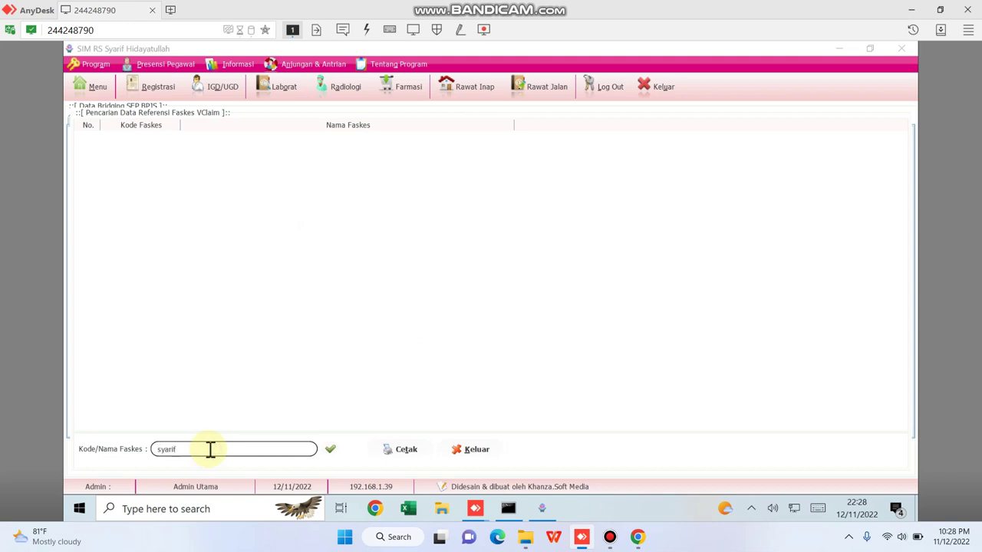
pyautogui.press('Return')
pyautogui.scroll(-2, 207, 418)
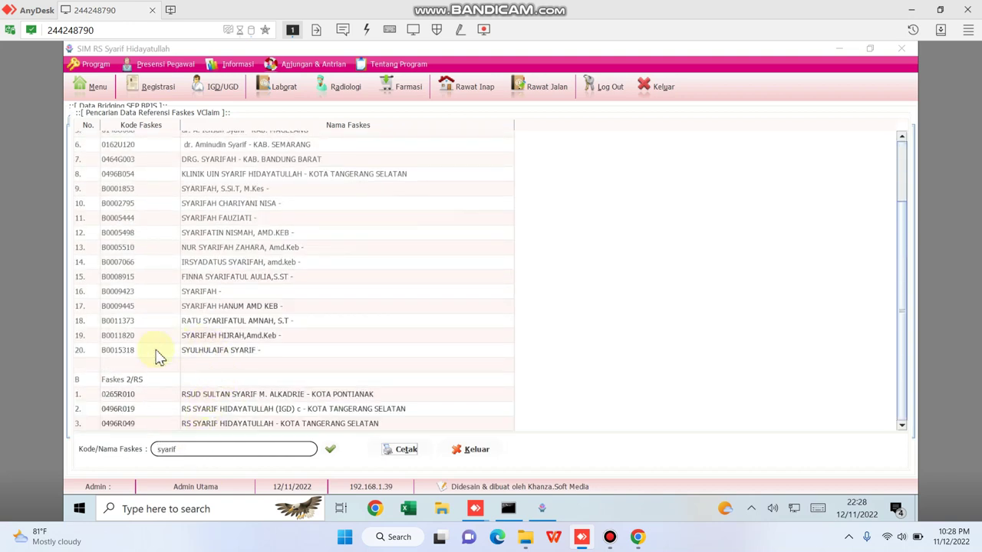
pyautogui.click(130, 425)
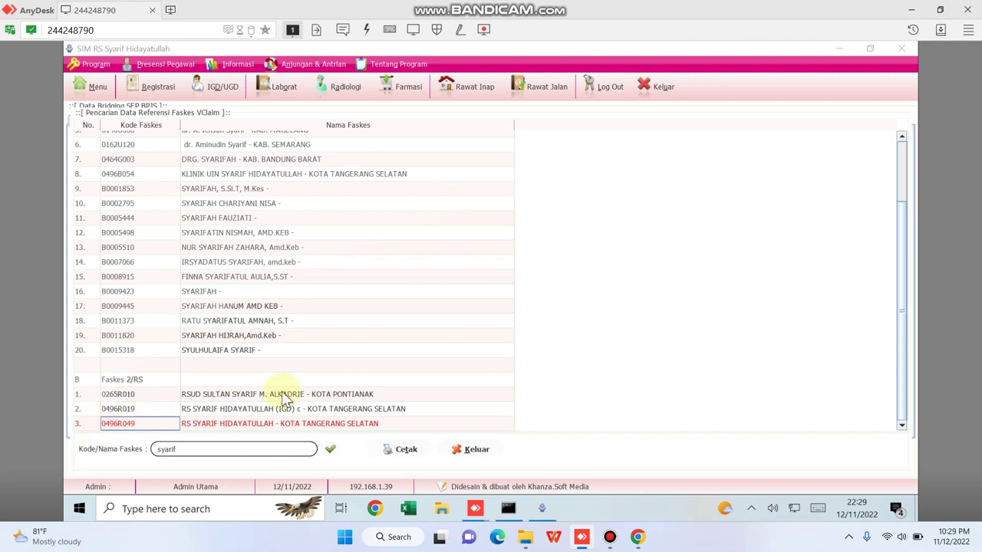
pyautogui.doubleClick(370, 422)
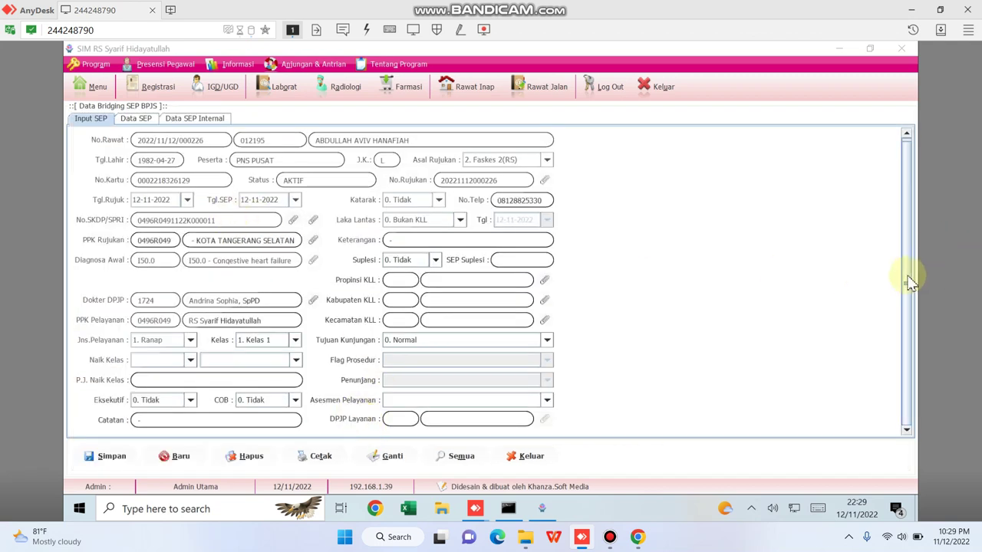
# Save the SEP, confirm the Sukses message, and close the Bridging SEP form.
pyautogui.click(113, 458)
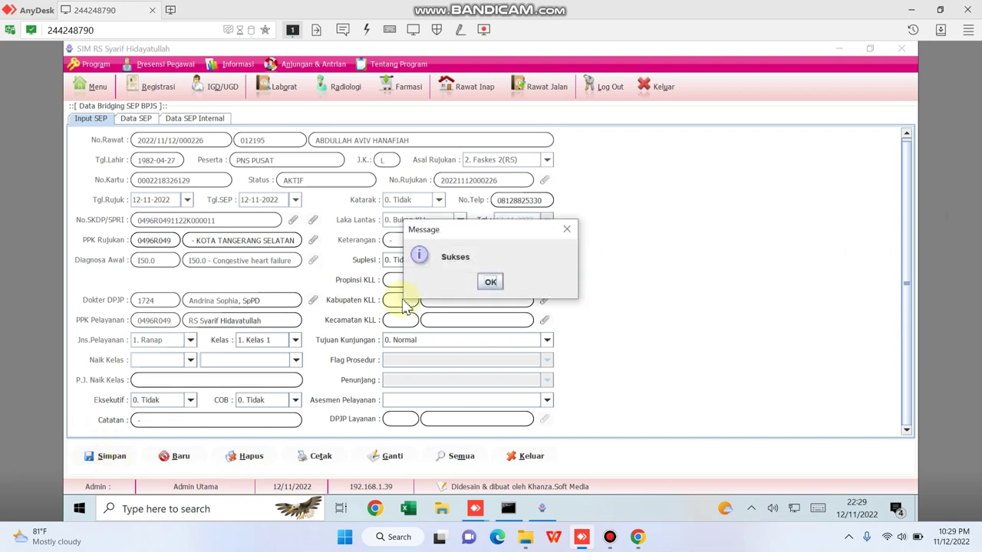
pyautogui.click(492, 282)
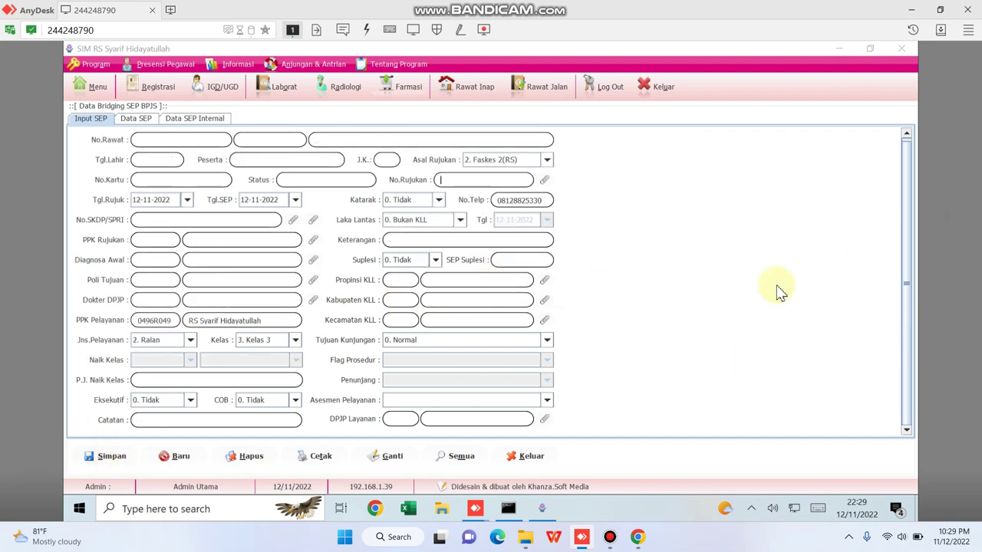
pyautogui.click(532, 456)
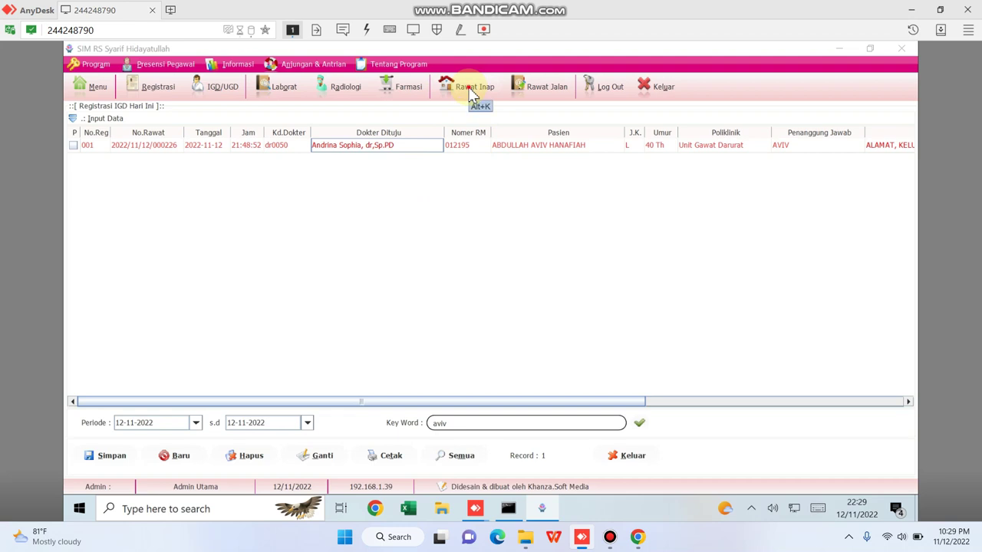
# Open Daftar Pasien Rawat Inap listing 12 undischarged inpatients, then bring Bandicam forward.
pyautogui.click(472, 91)
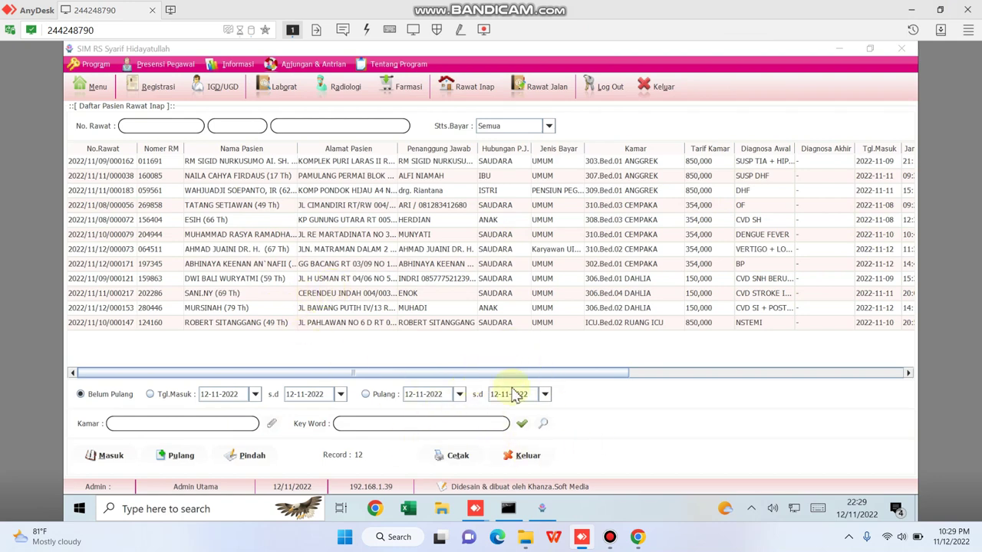
pyautogui.moveTo(613, 538)
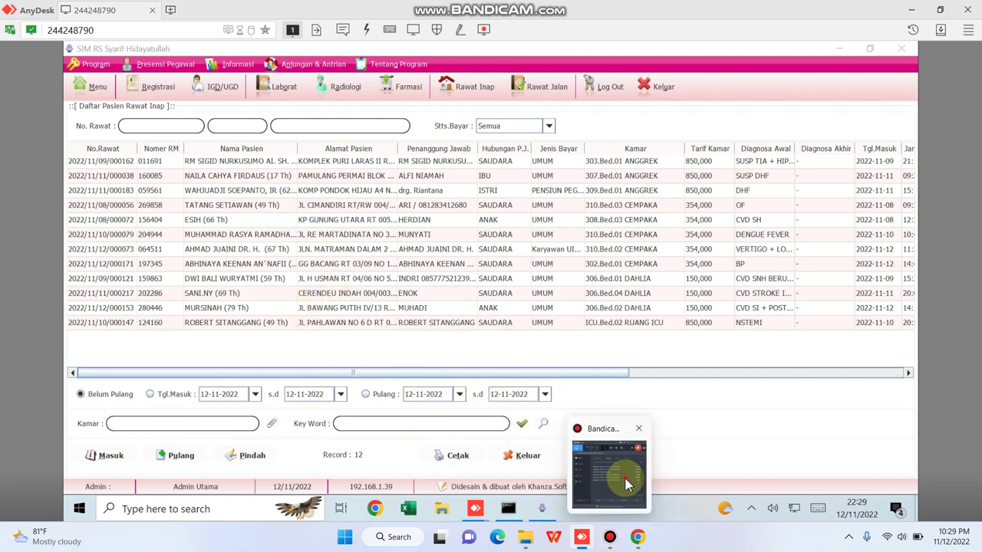
pyautogui.click(624, 477)
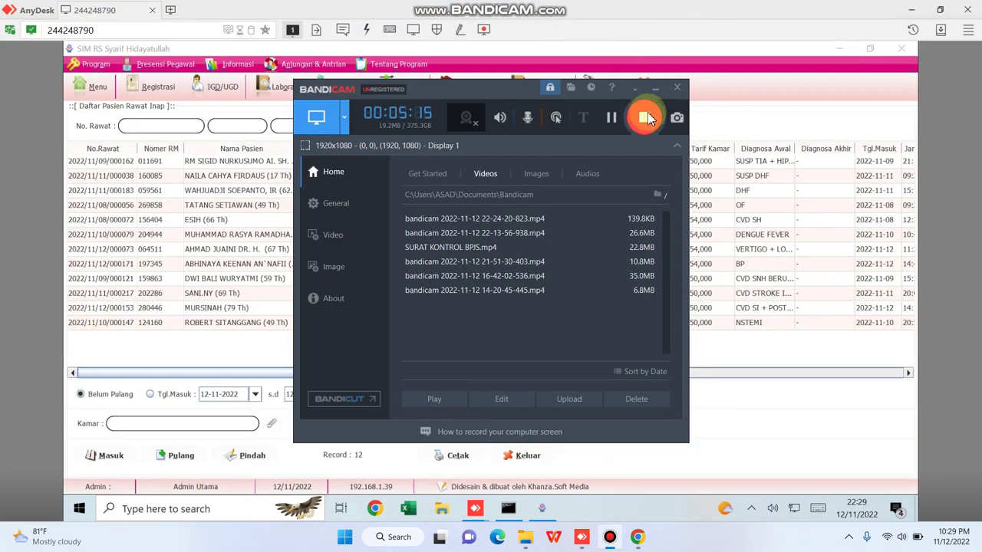